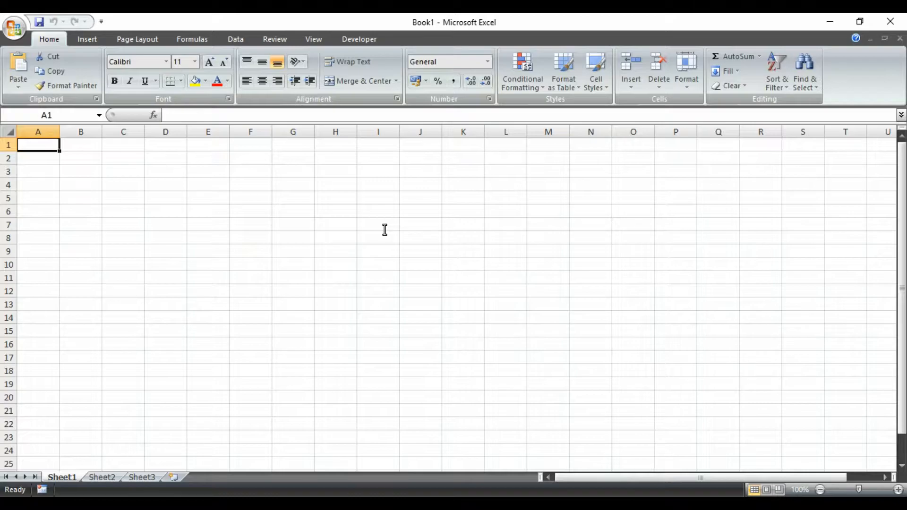
Launch the Windows On-Screen Keyboard and place it over an empty area of the worksheet.
left_click(335, 239)
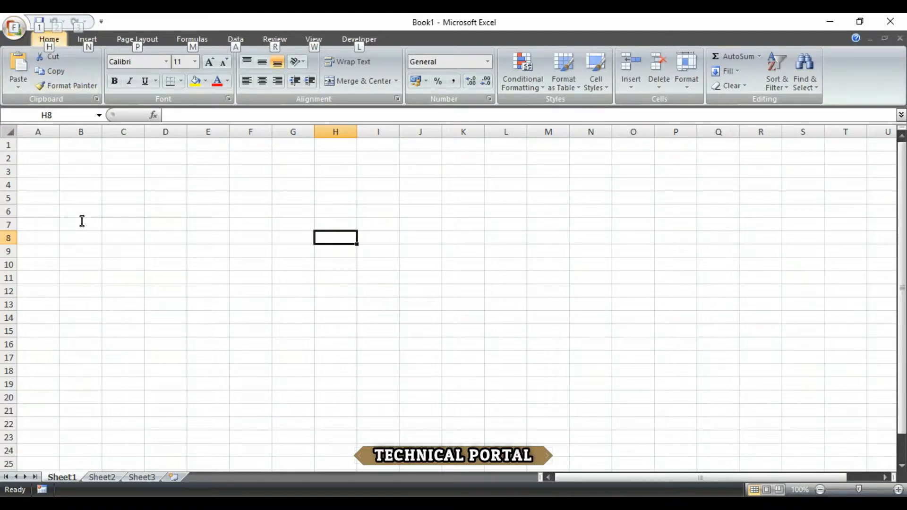
key("Escape")
key("super")
type("osk")
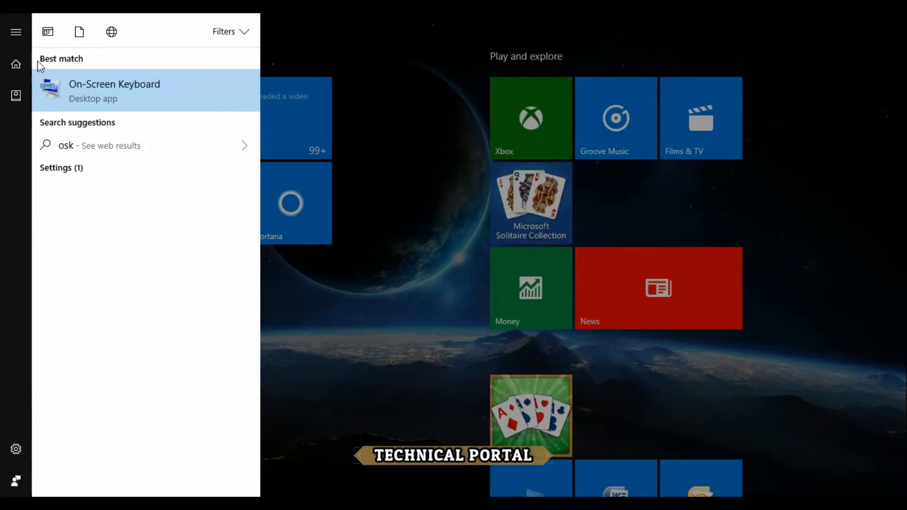
key("Return")
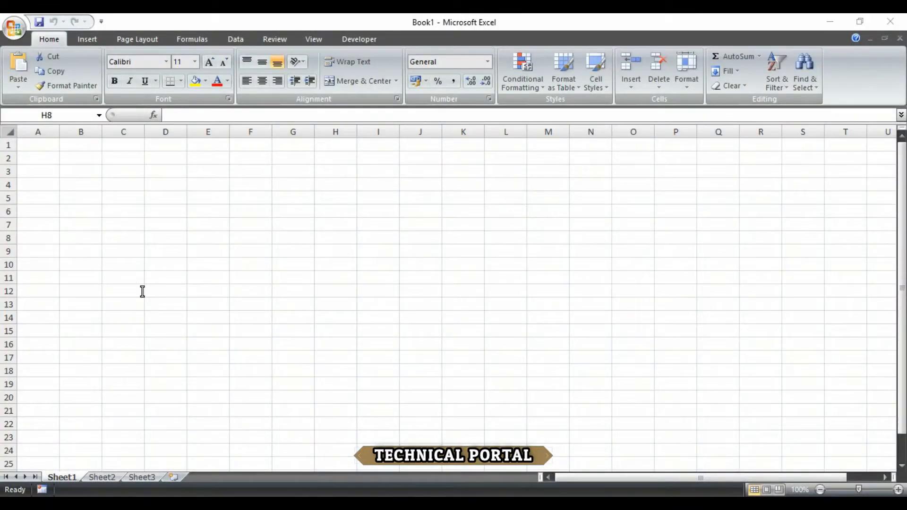
left_click_drag(591, 270, 618, 335)
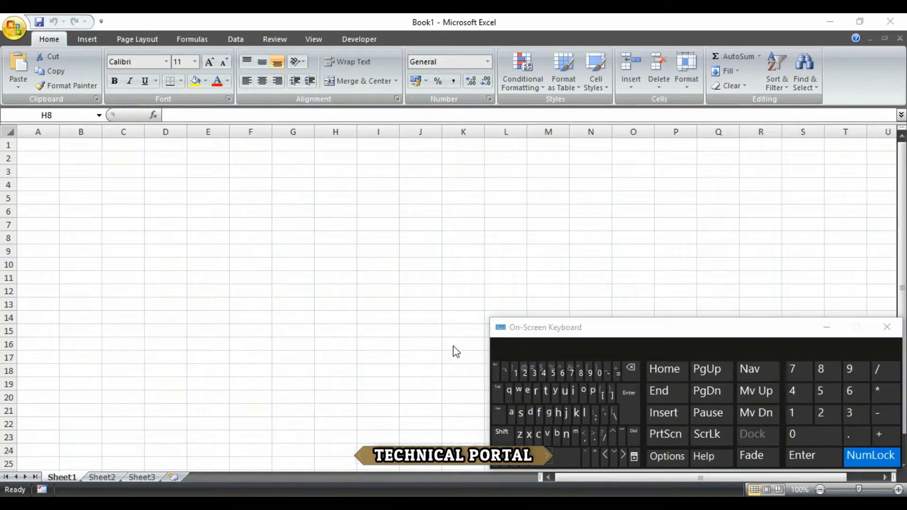
Open the recent workbook "21 Count cells that end with".
key("alt+f")
key("Down")
key("Right")
key("Up")
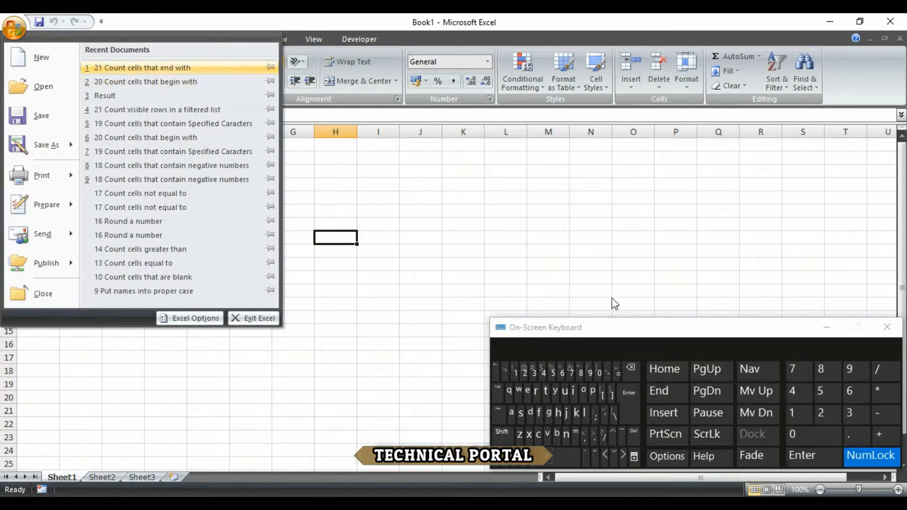
key("Escape")
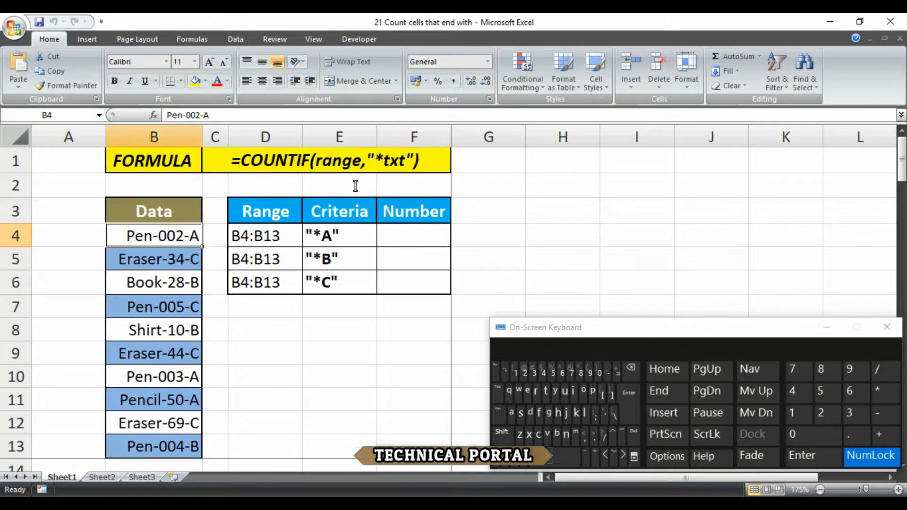
key("shift+Down")
key("shift+Down")
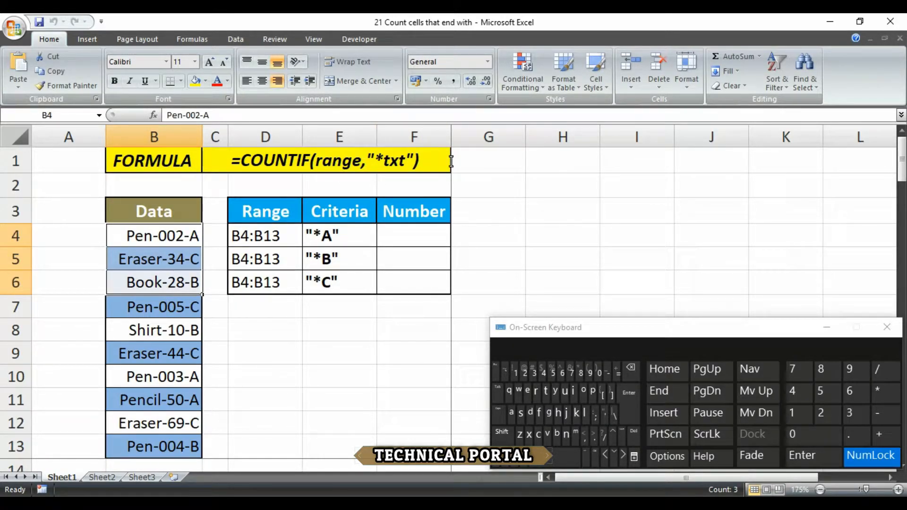
double_click(383, 161)
key("shift+Left")
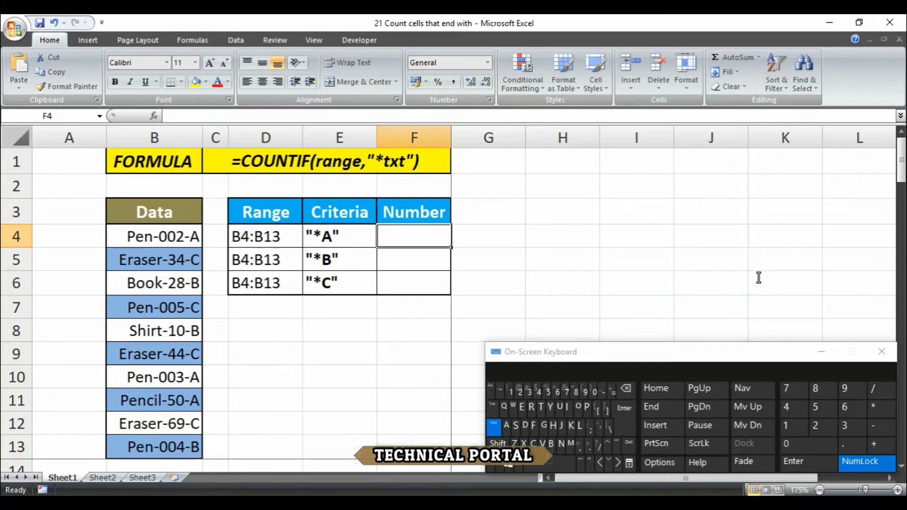
Enter =COUNTIF(B4:B13,"*A") in cell F4 to count the data entries ending in A.
type("=")
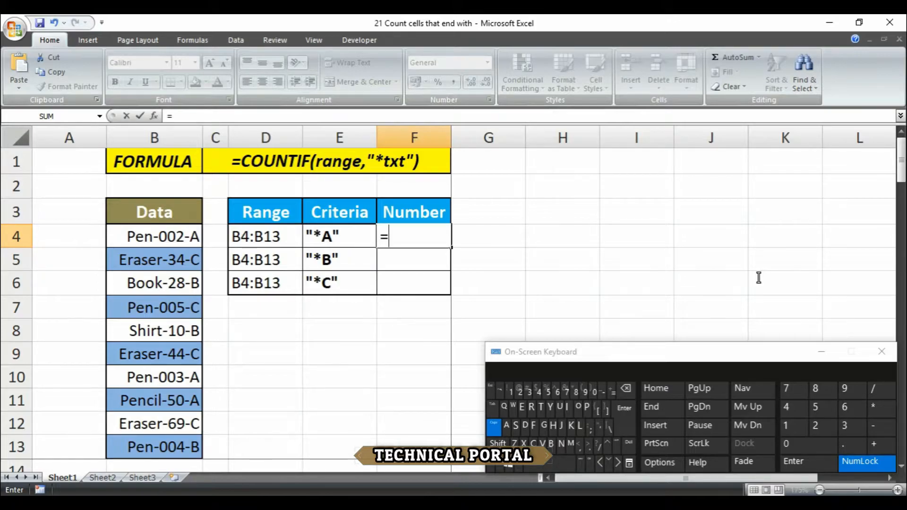
type("COUNTIF")
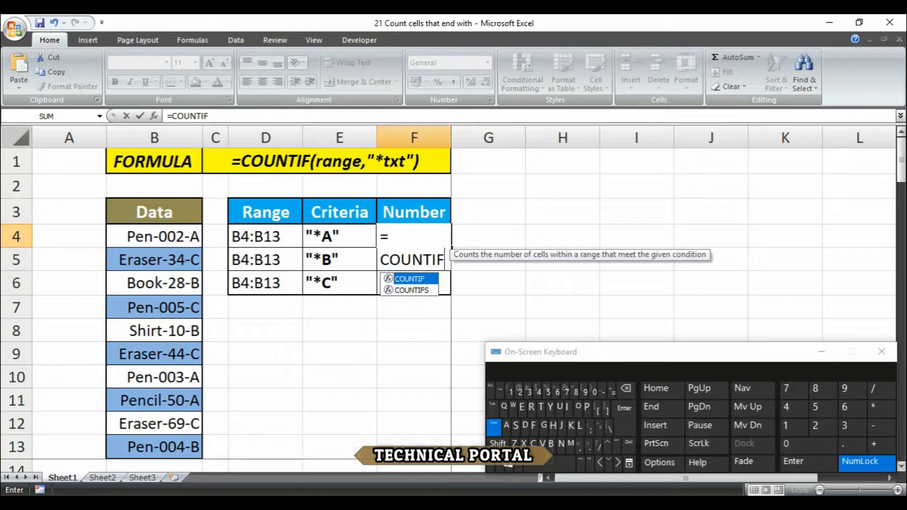
type("(")
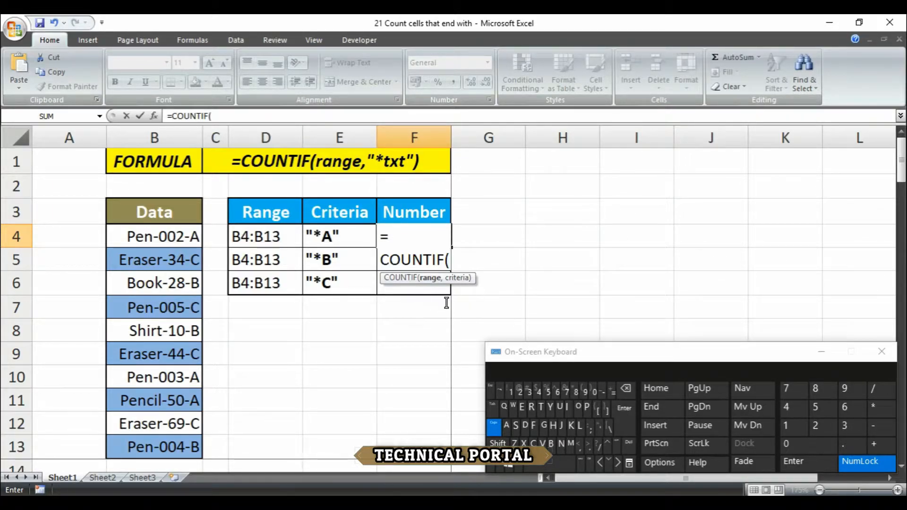
left_click_drag(159, 235, 151, 448)
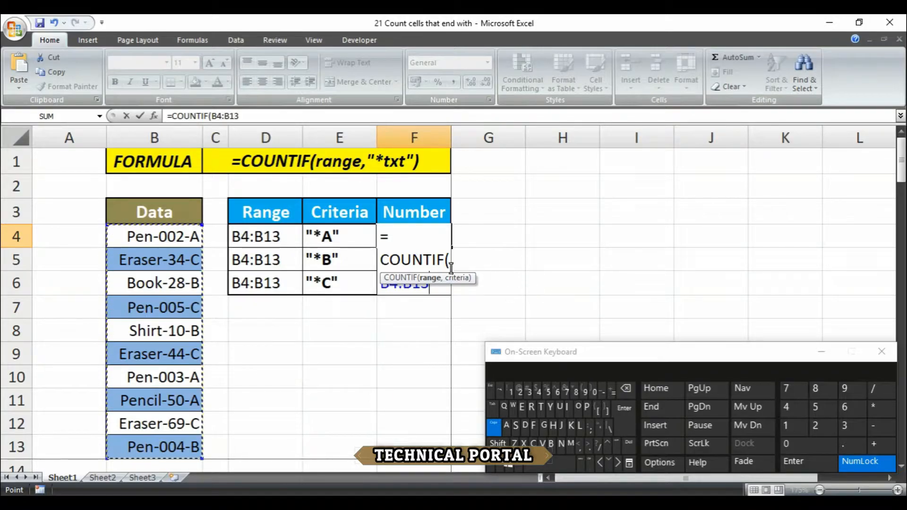
left_click(413, 288)
left_click(428, 285)
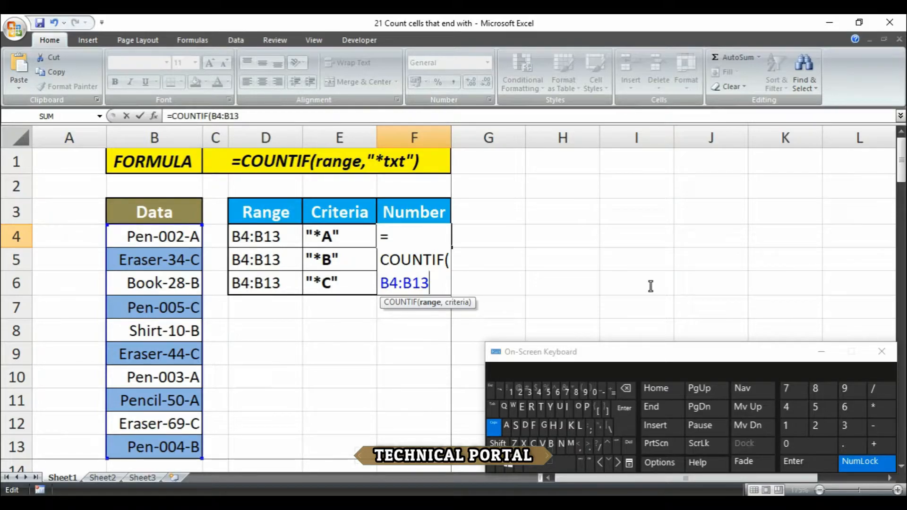
type(",\"*")
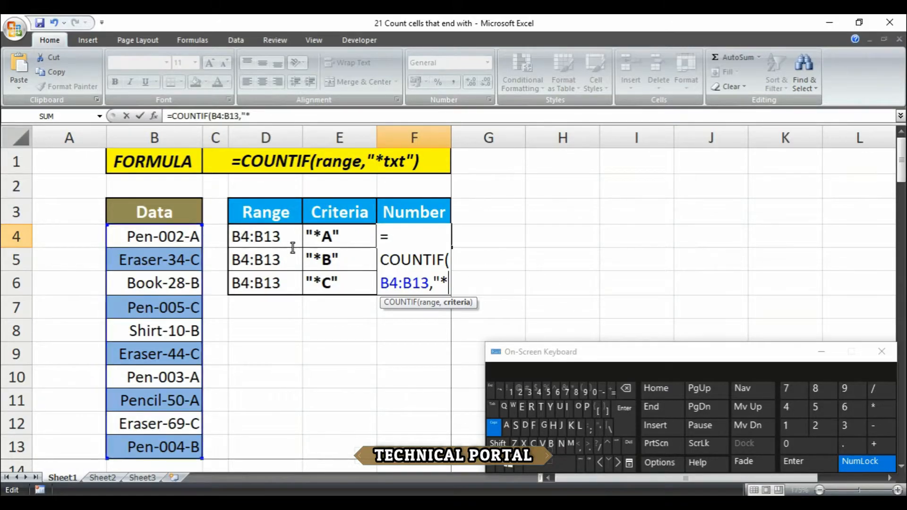
type("A")
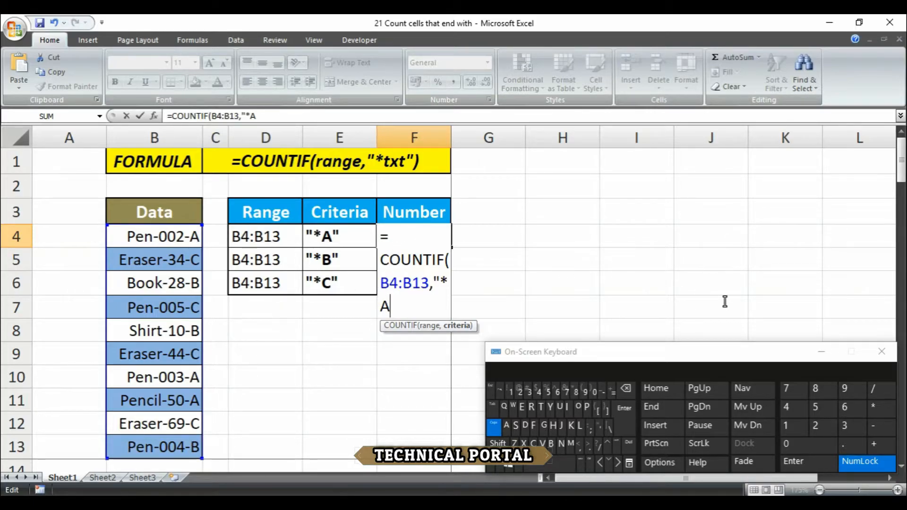
type("\")")
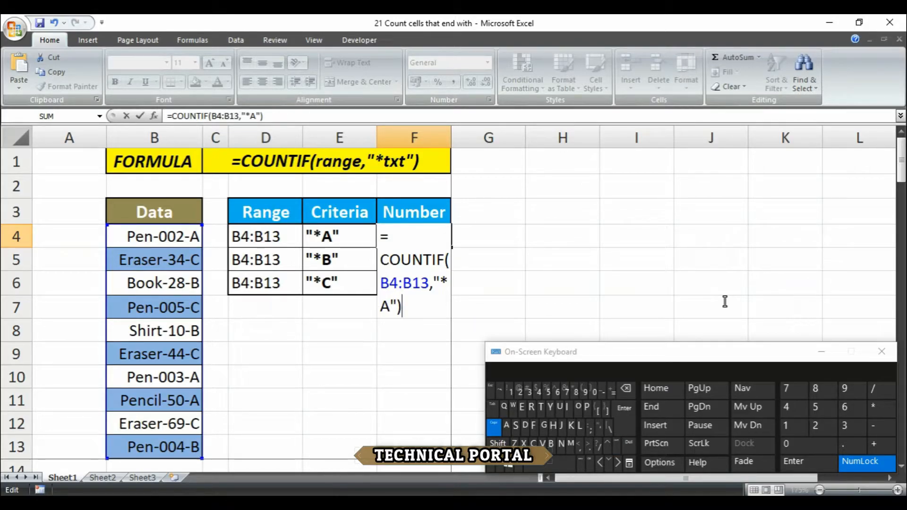
key("ctrl+Return")
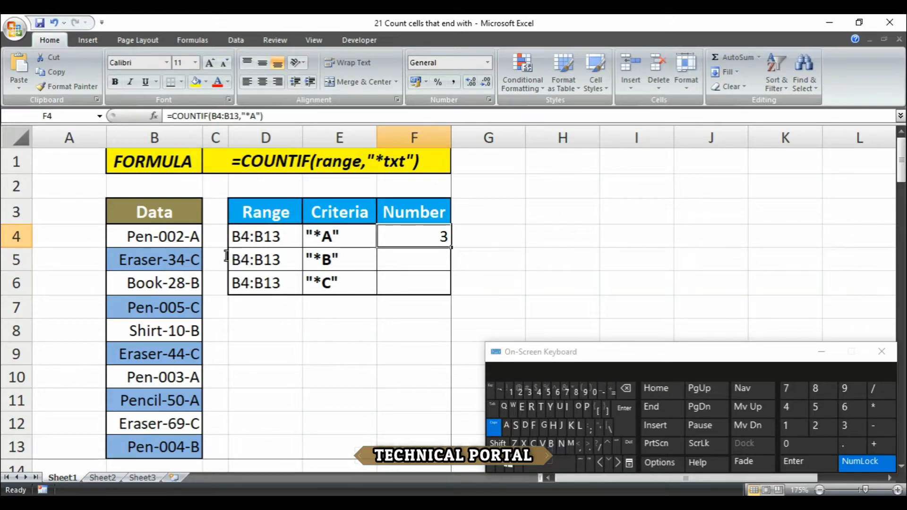
Check the entries ending in A in cells B4, B10 and B11 against the count in F4.
left_click(189, 237)
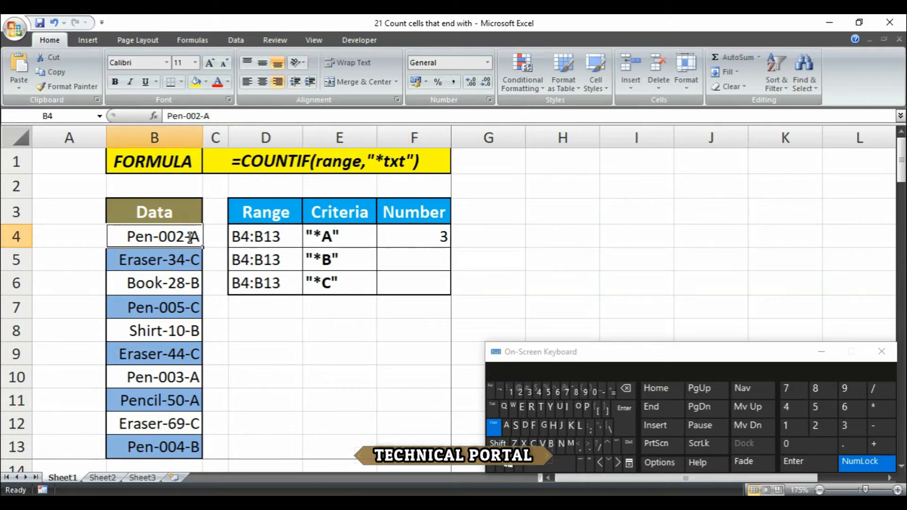
left_click(192, 383)
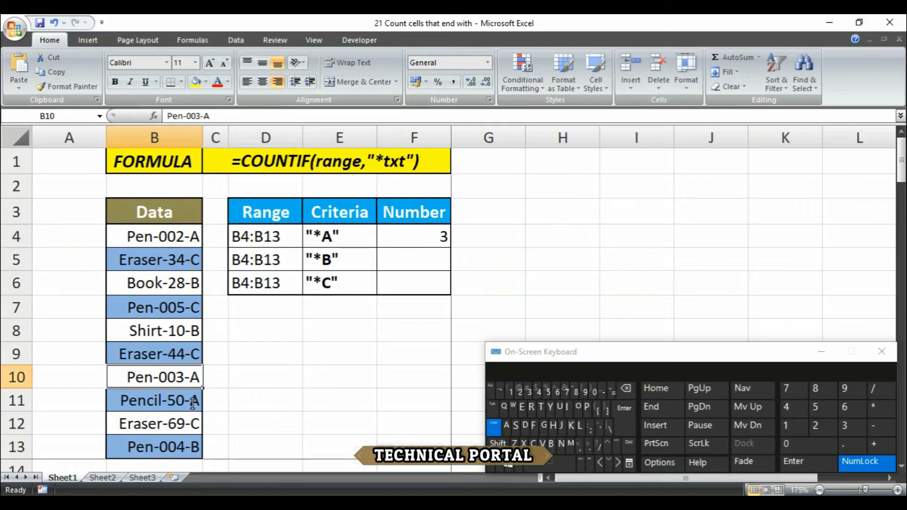
left_click(193, 402)
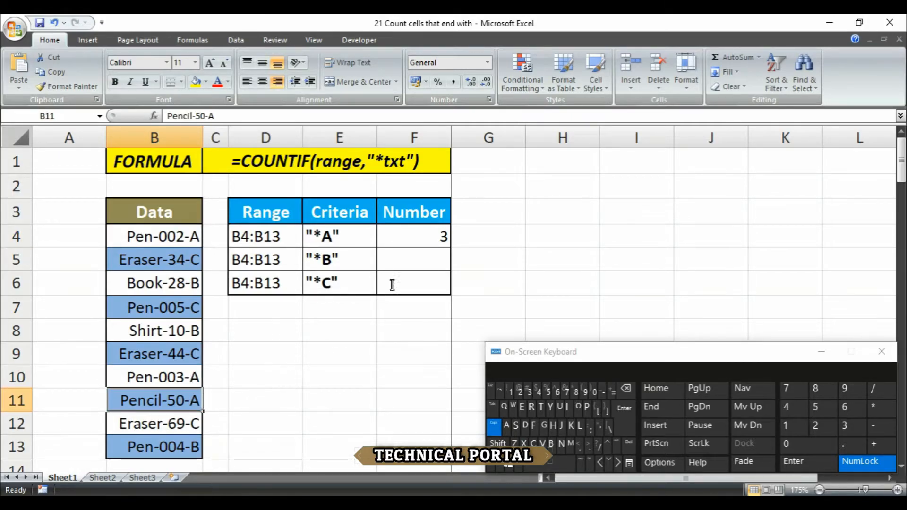
left_click(412, 239)
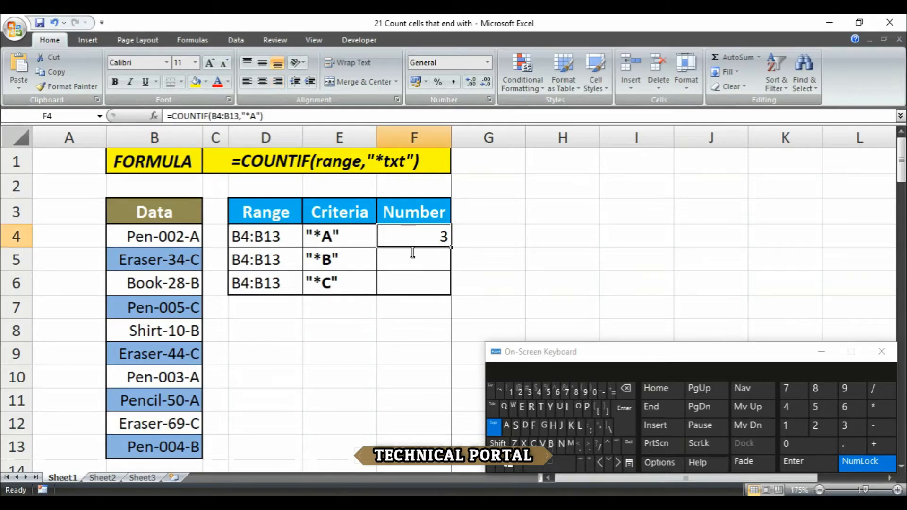
Enter =COUNTIF(B4:B13,"*B") in cell F5 to count the data entries ending in B.
left_click(412, 260)
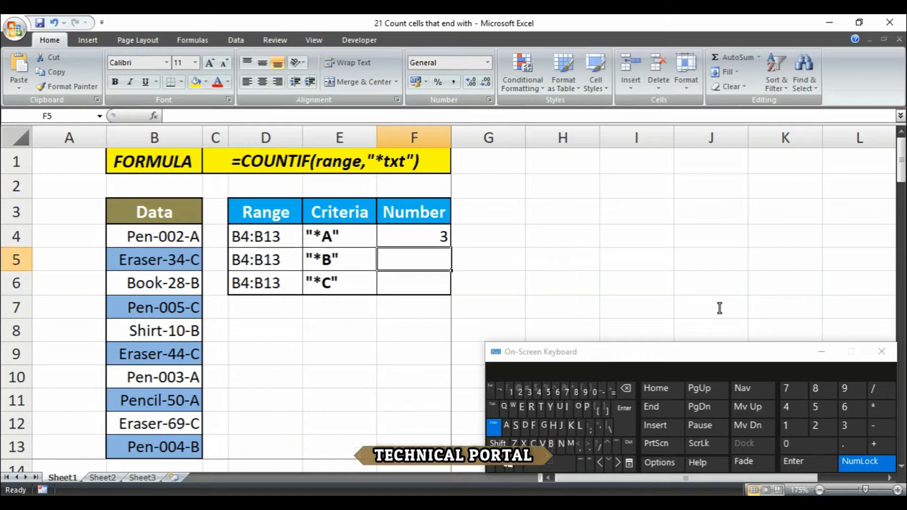
type("=COUNT")
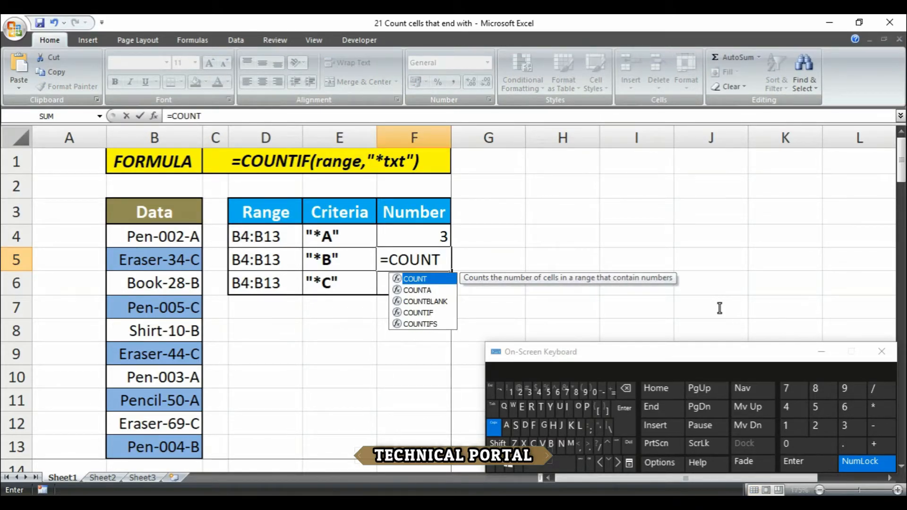
type("IF")
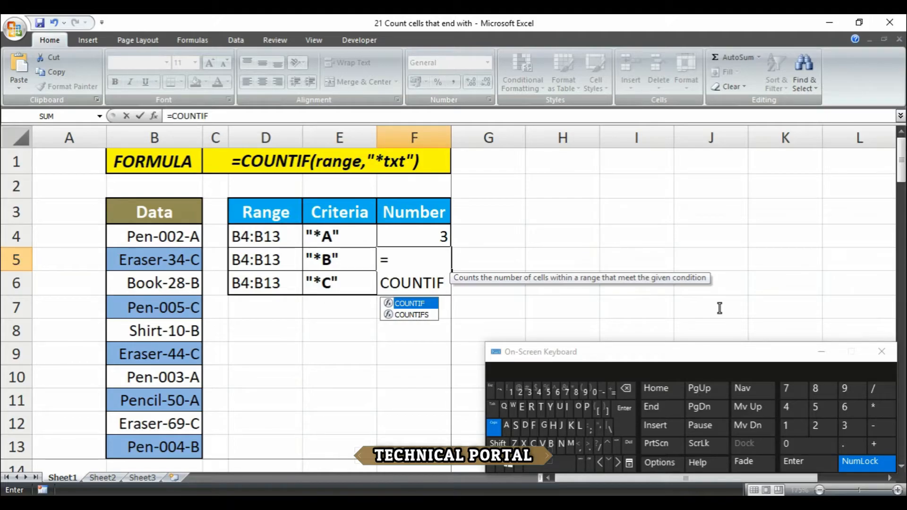
type("(")
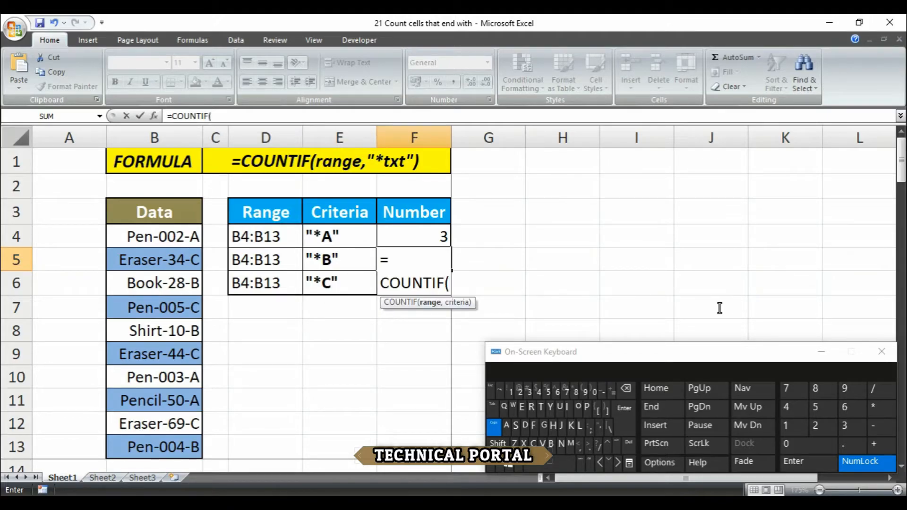
left_click_drag(178, 237, 140, 445)
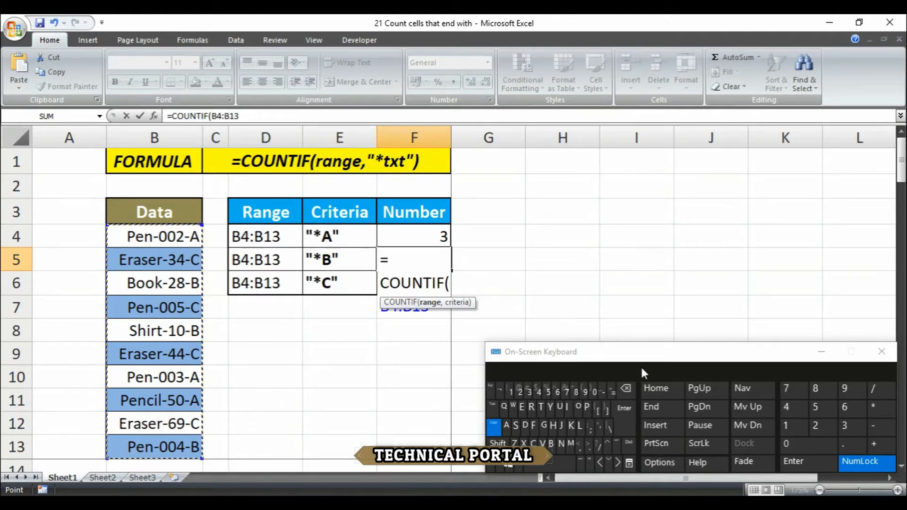
type(",")
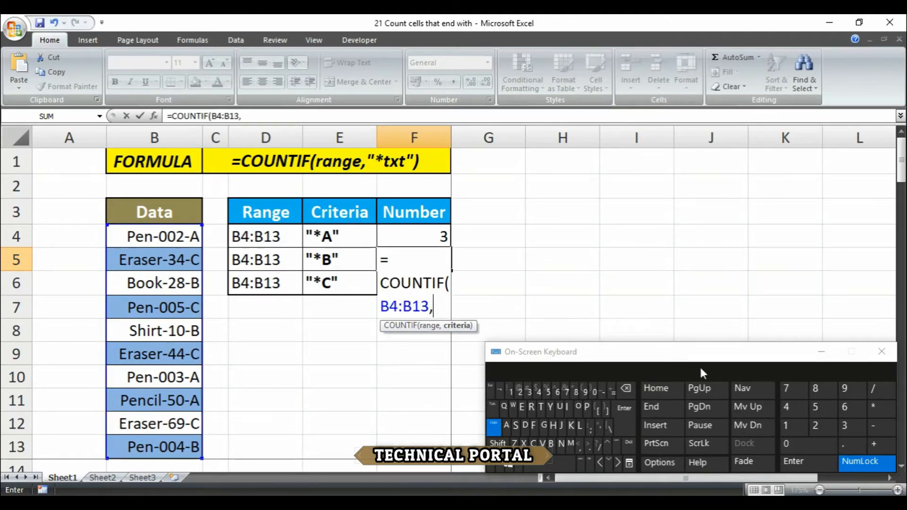
type("\"*B")
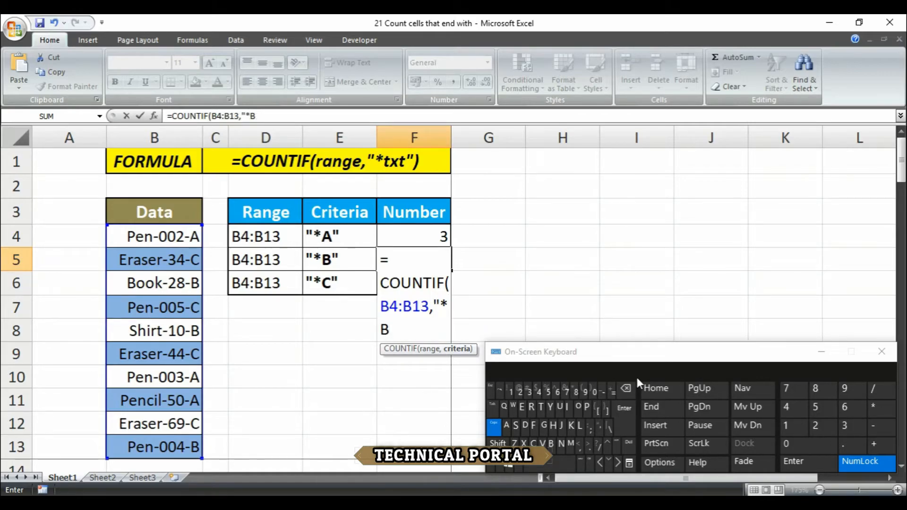
type("\")")
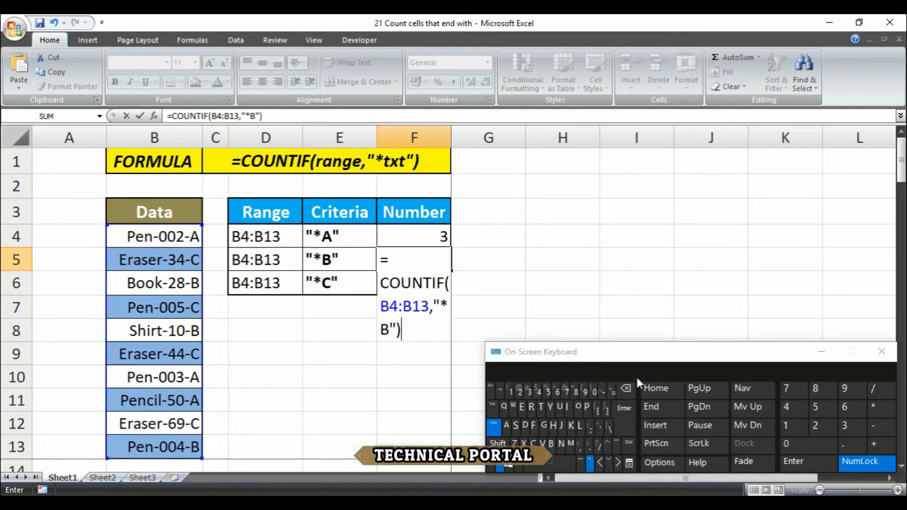
key("ctrl+Return")
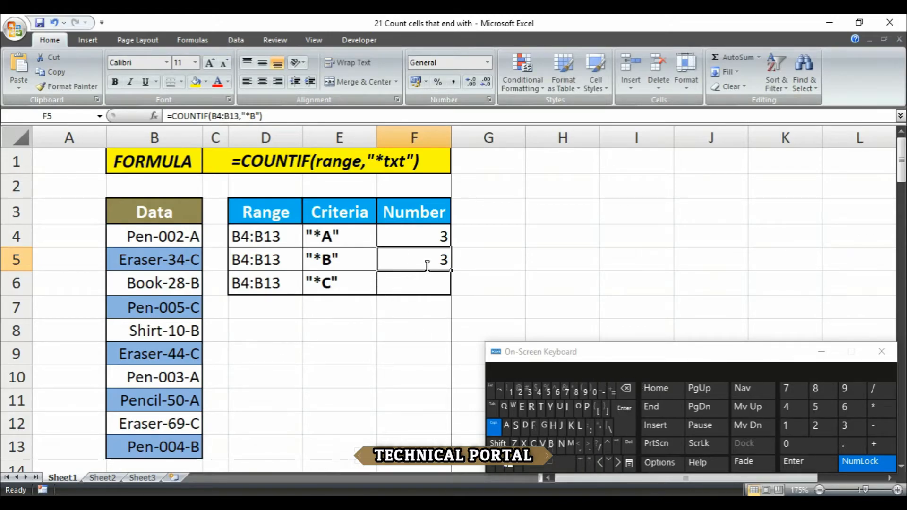
Check the entries ending in B in cells B6, B8 and B13 against the count in F5.
left_click(185, 285)
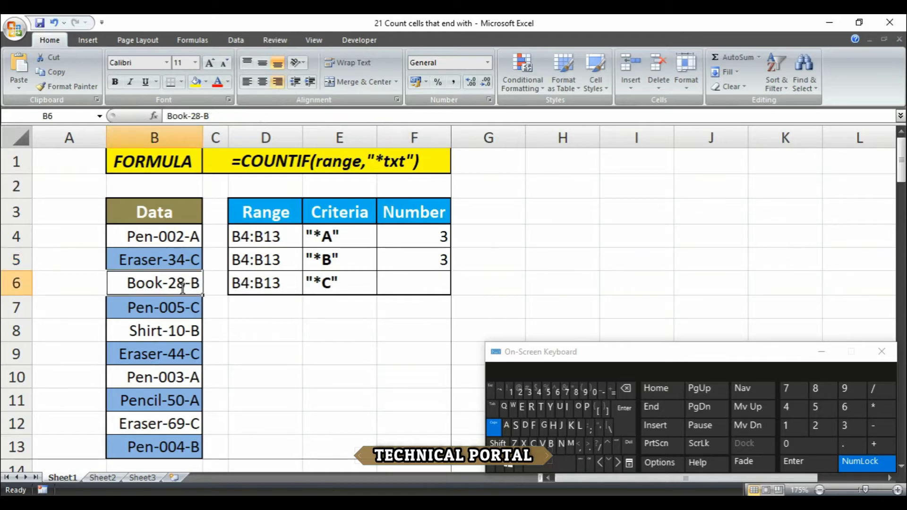
left_click(184, 334)
left_click(193, 448)
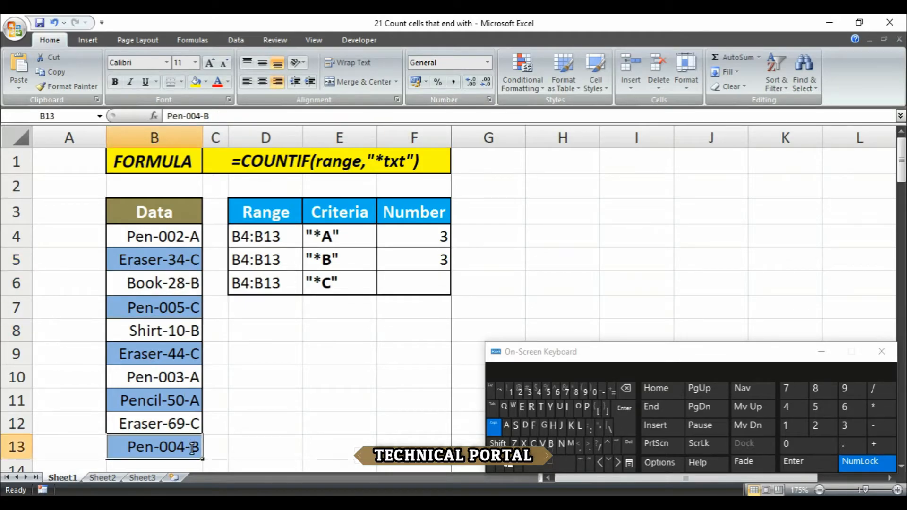
Enter =COUNTIF(B4:B13,"*C") in cell F6 to count the data entries ending in C.
left_click(410, 288)
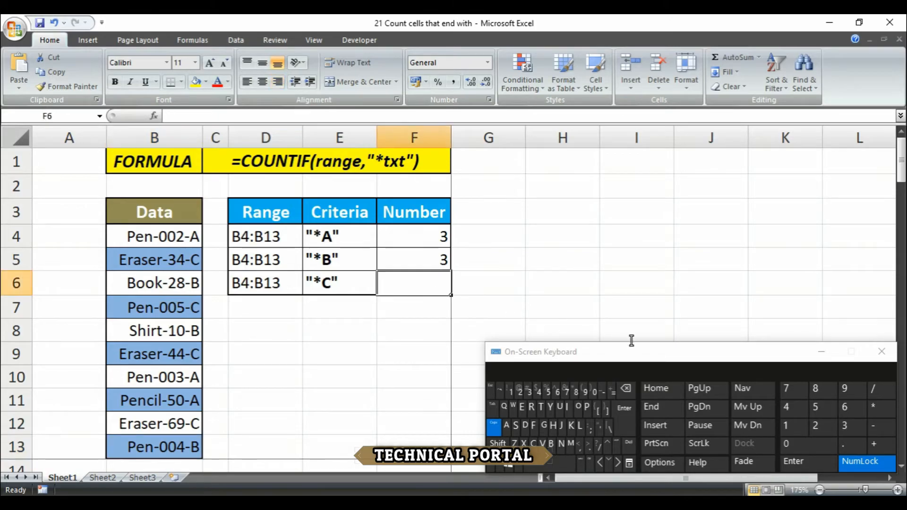
type("=")
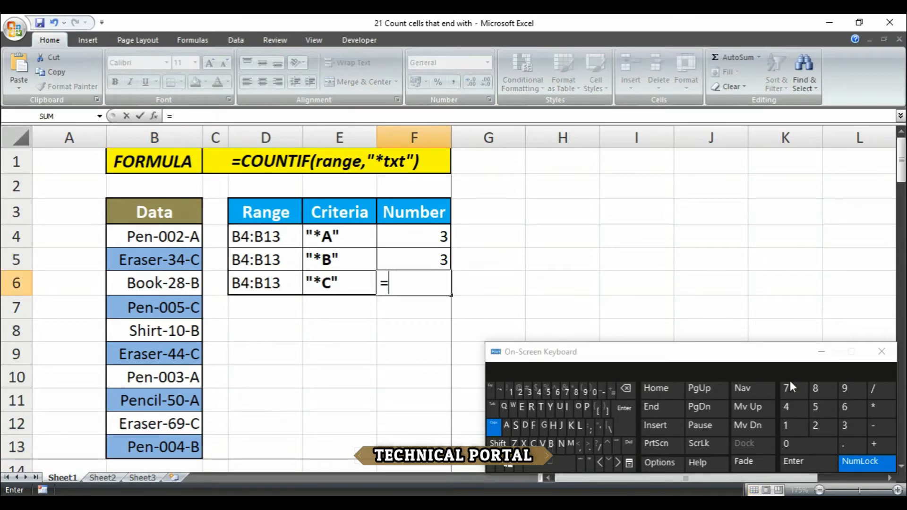
type("COUNT")
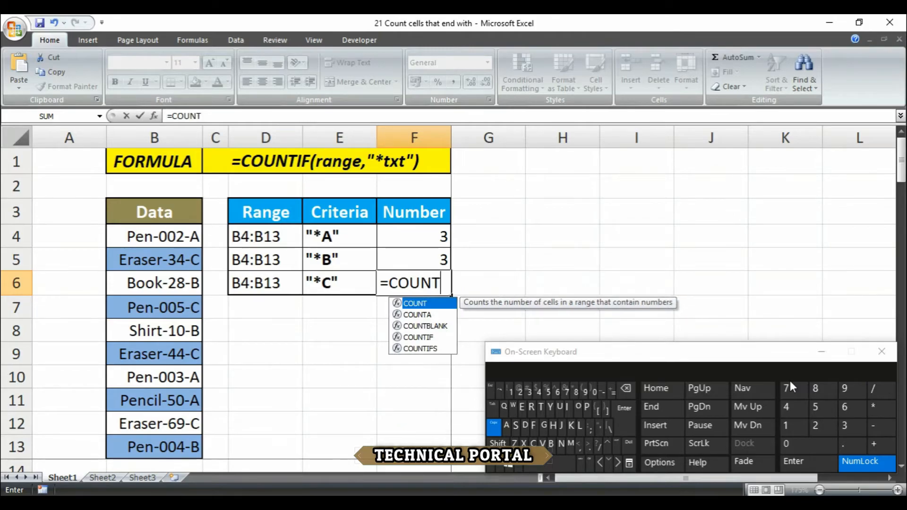
type("IF")
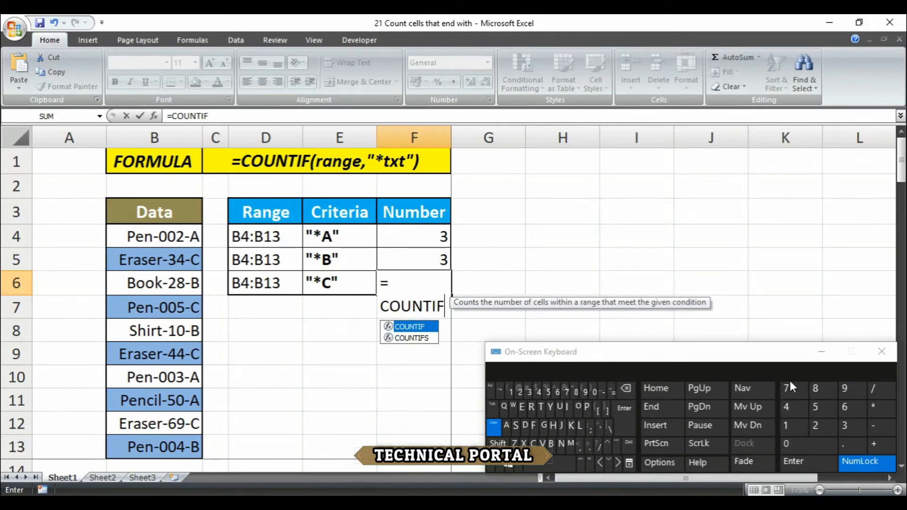
type("(")
left_click_drag(156, 236, 156, 446)
type(",")
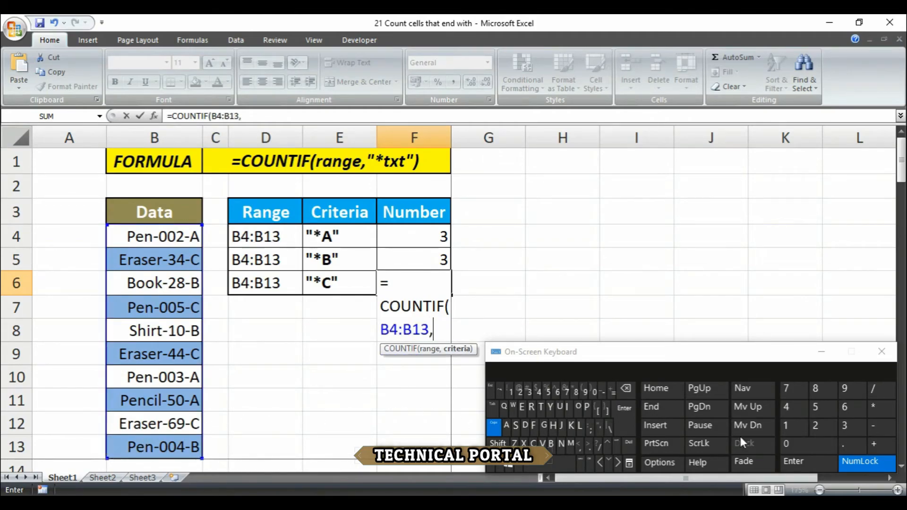
type("\"*")
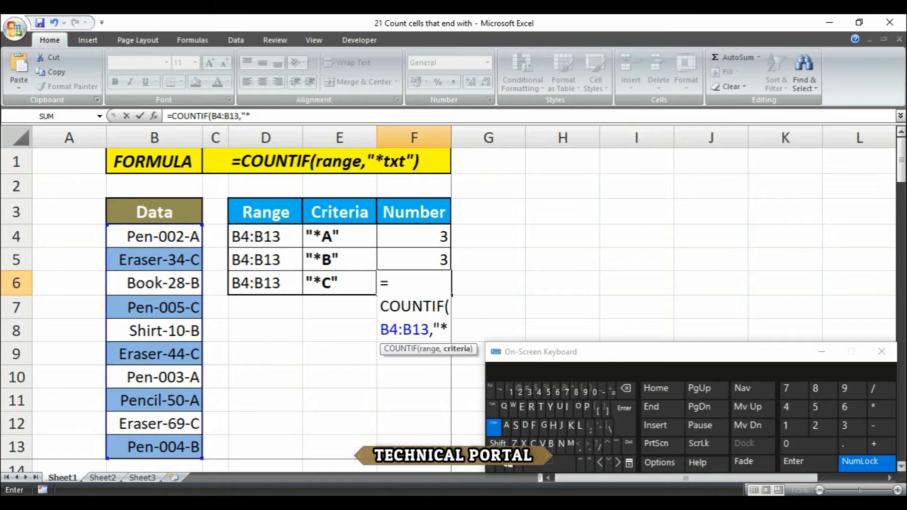
type("C\")")
key("ctrl+Return")
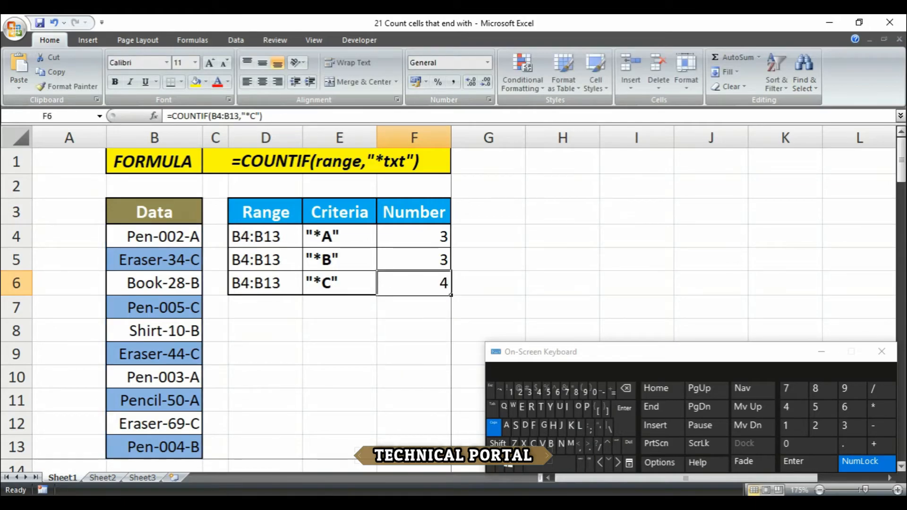
Check the entries ending in C in cells B5, B7, B9 and B12 against the count in F6.
left_click(181, 263)
left_click(173, 304)
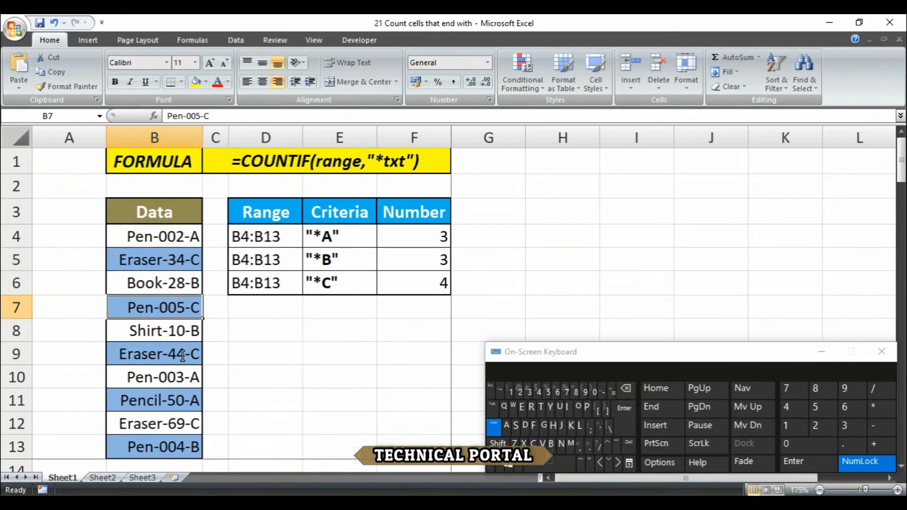
left_click(182, 353)
left_click(184, 425)
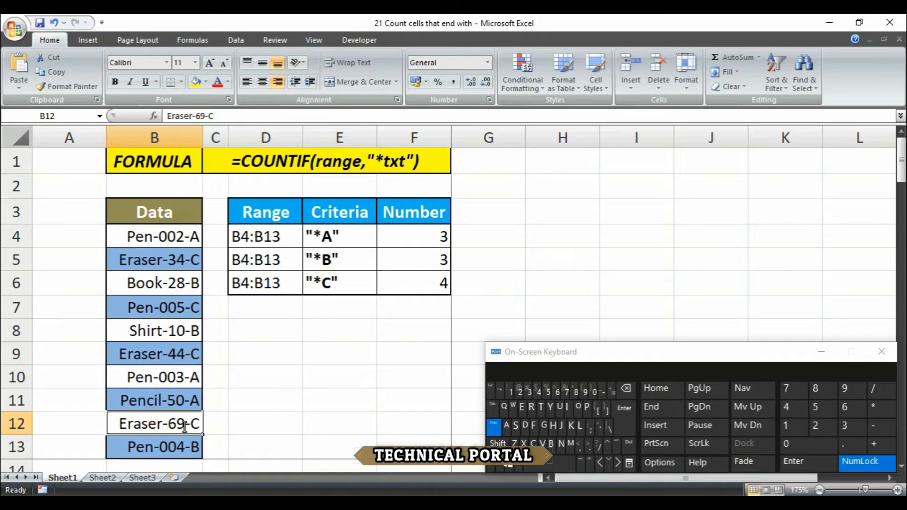
Review the general COUNTIF formula in row 1, the first data entry in B4 and the asterisk wildcard in criteria cell E4.
double_click(281, 164)
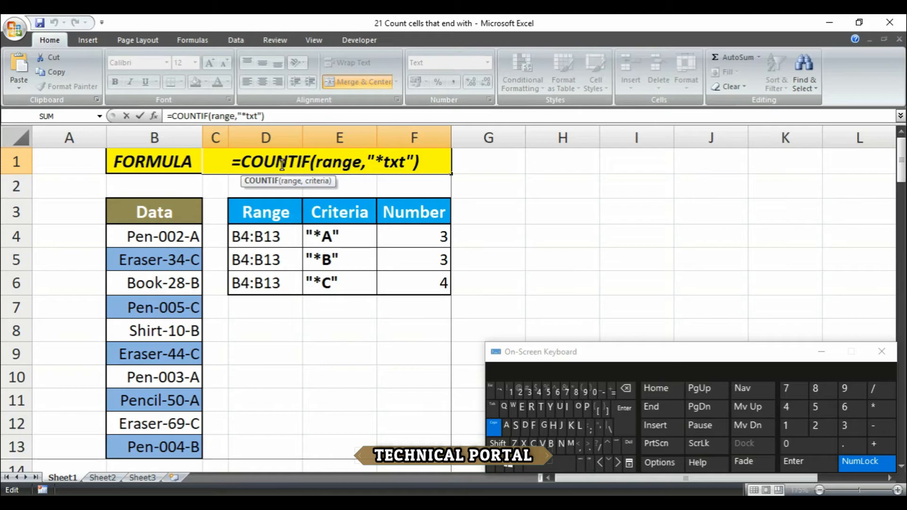
left_click(172, 237)
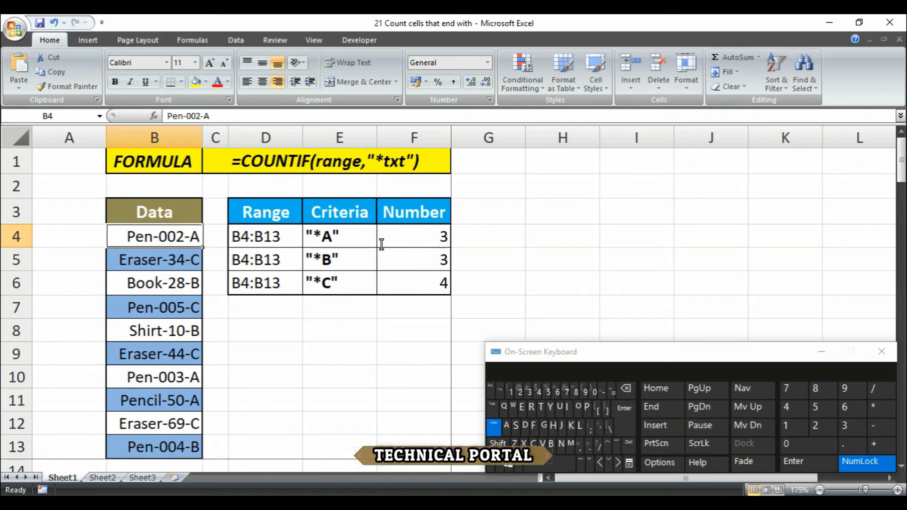
double_click(320, 236)
key("shift+Left")
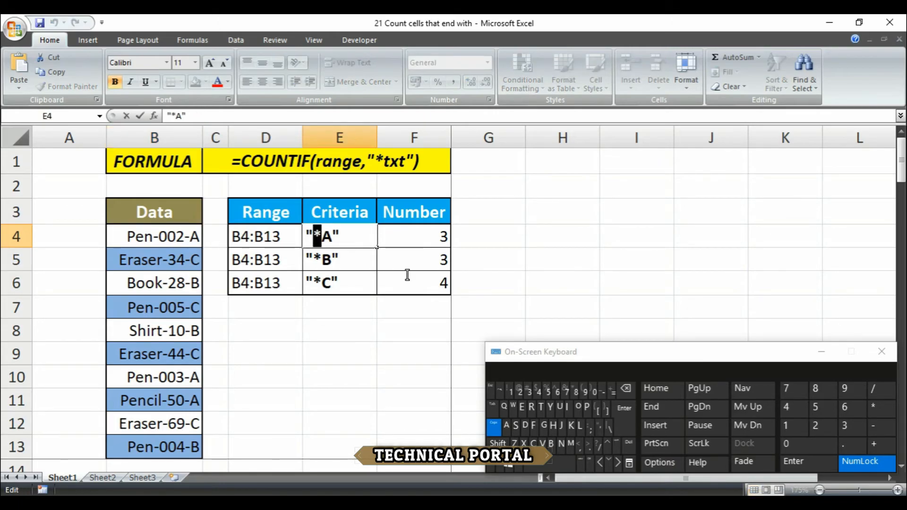